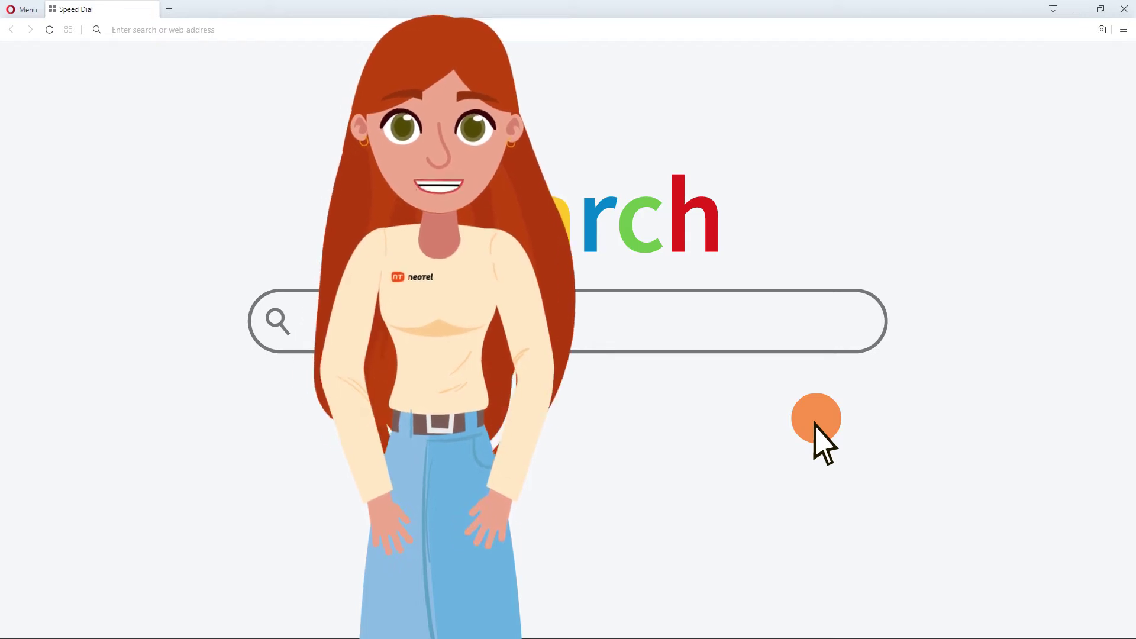
# Load the Neotel 2000 PBX dashboard at pbx.neotel2000.com in Opera
pyautogui.click(918, 30)
pyautogui.write('pbx.')
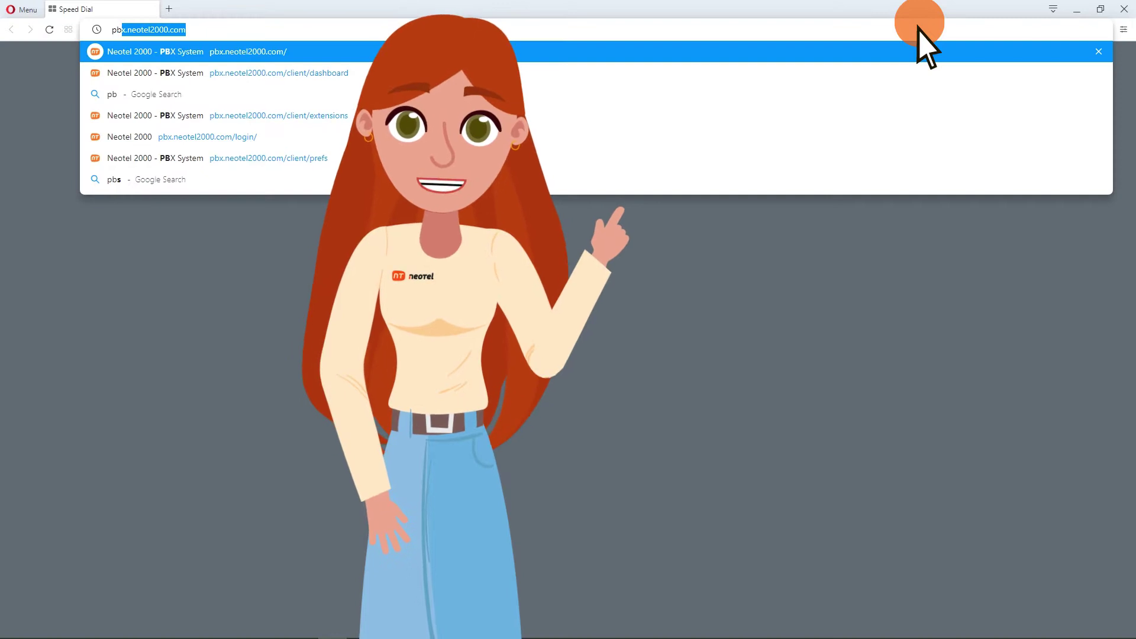
pyautogui.write('neotel2000.com')
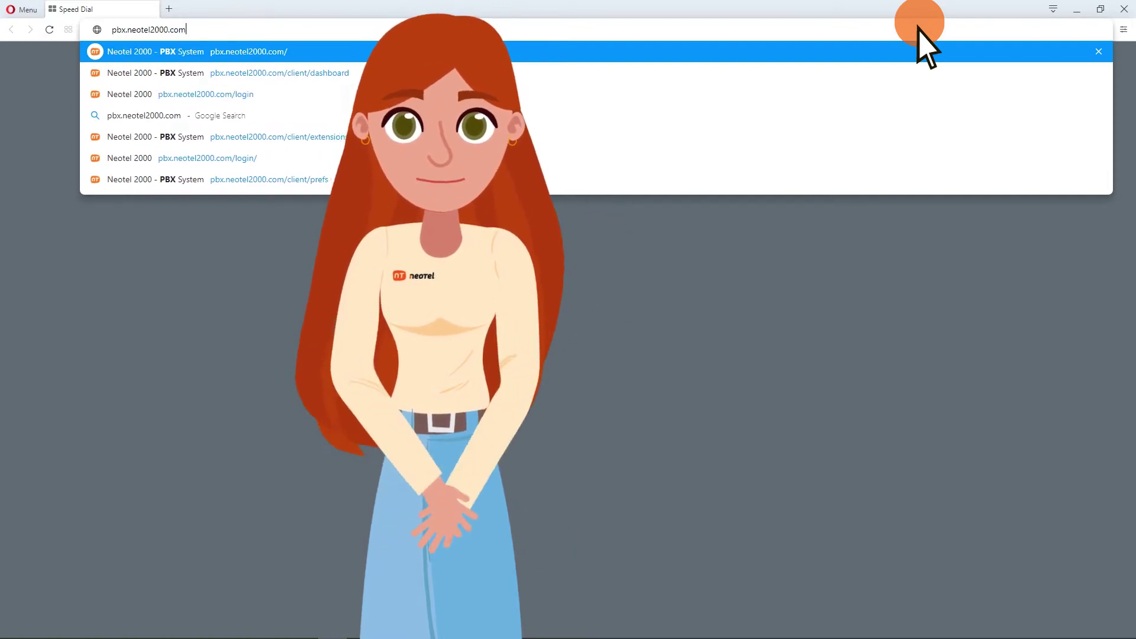
pyautogui.press('Return')
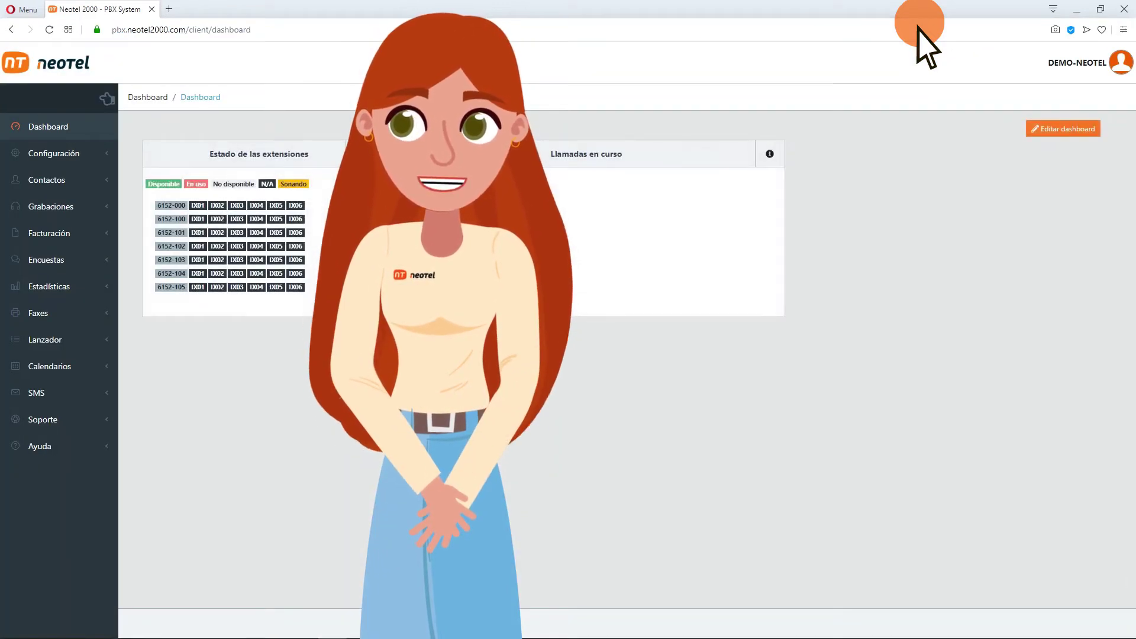
# Show the Configuración › Extensiones list of extensions
pyautogui.click(42, 154)
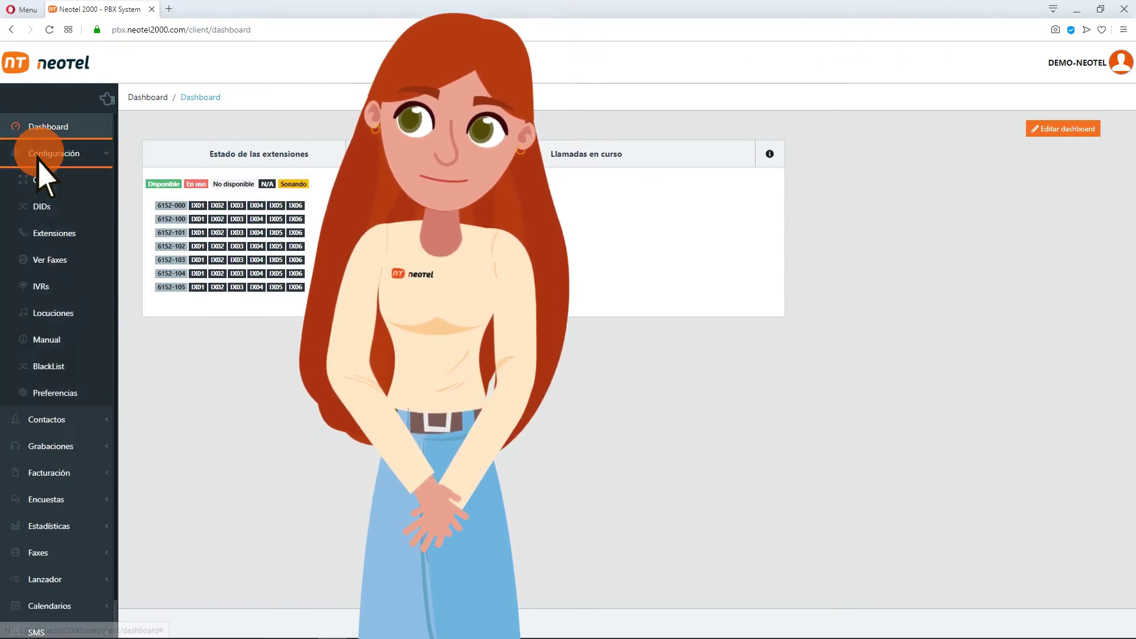
pyautogui.click(34, 233)
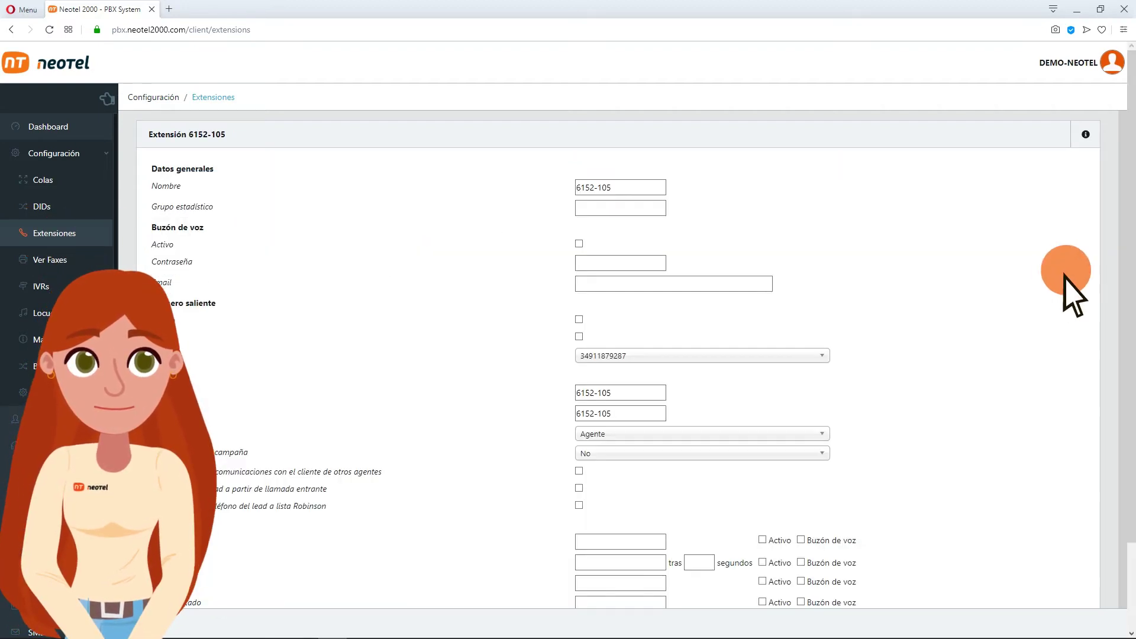
# Open extension 6152-105's settings and replace its name with Santiago
pyautogui.click(1031, 299)
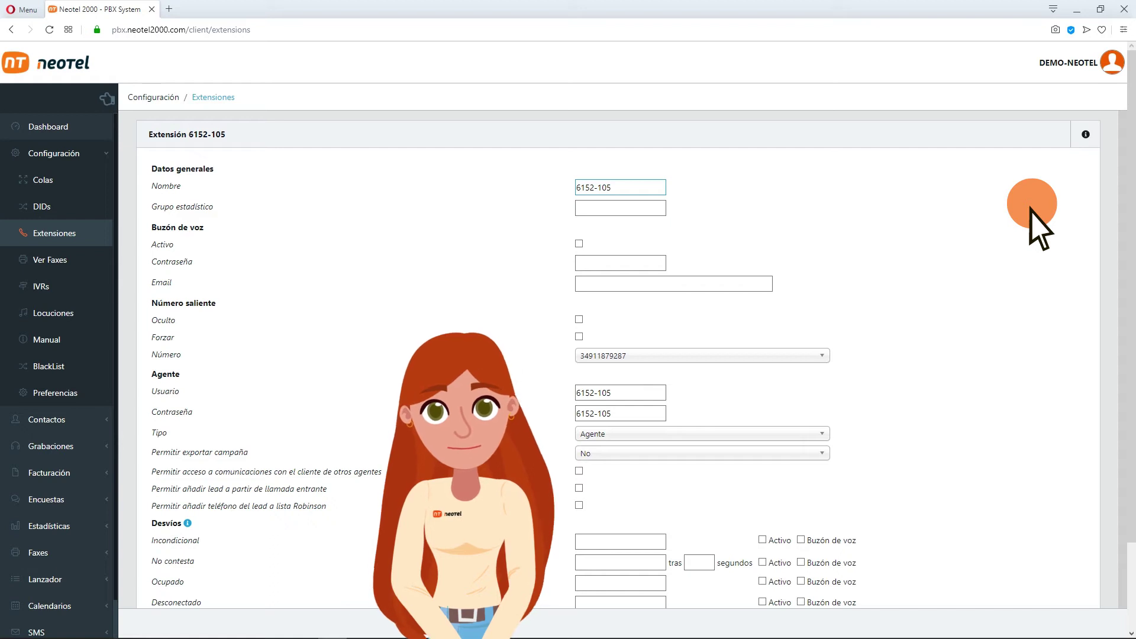
pyautogui.click(642, 188)
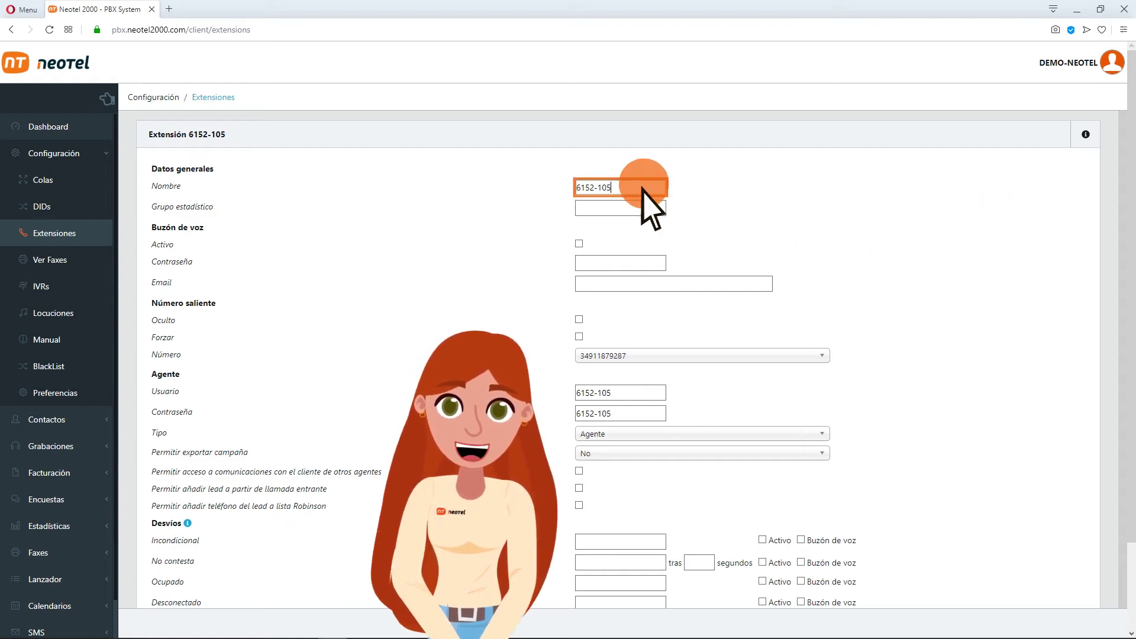
pyautogui.tripleClick(643, 188)
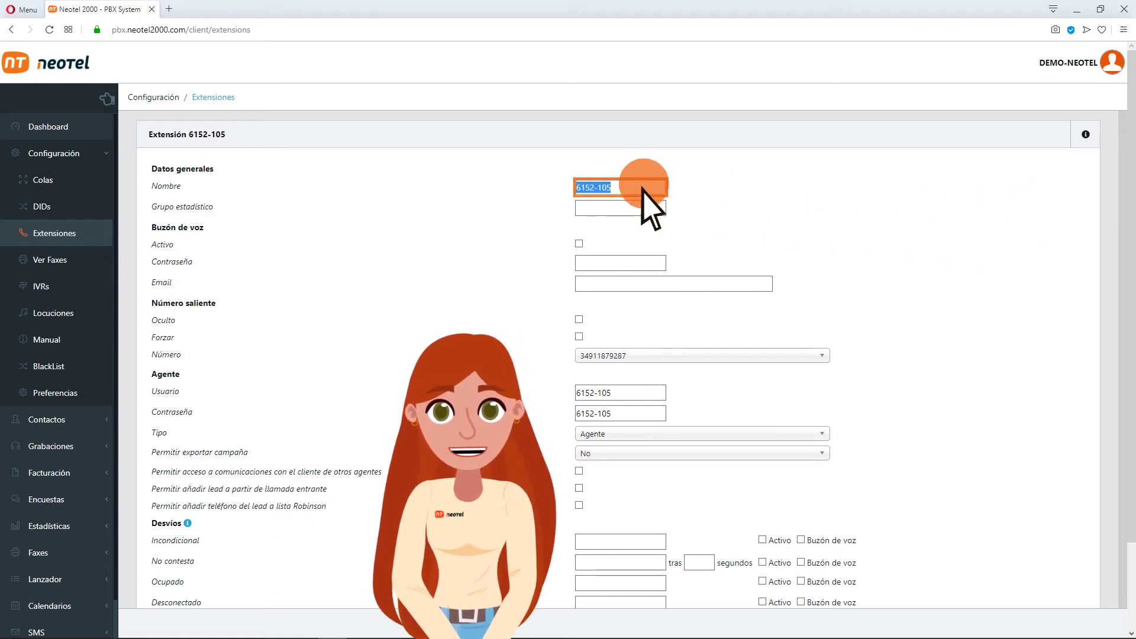
pyautogui.write('Santiag')
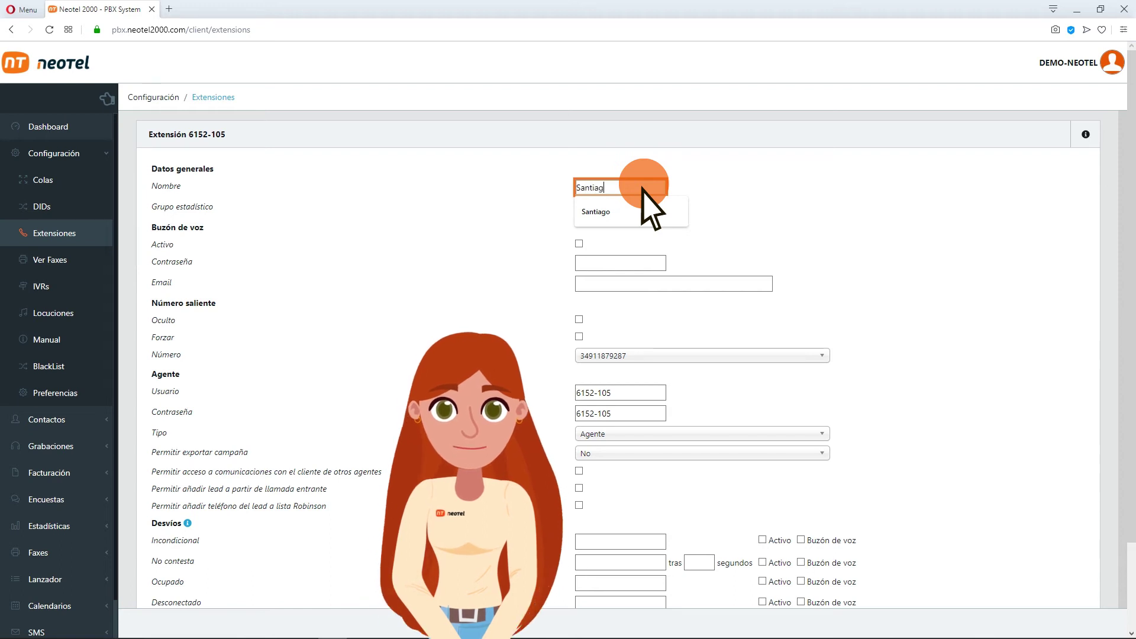
pyautogui.write('o')
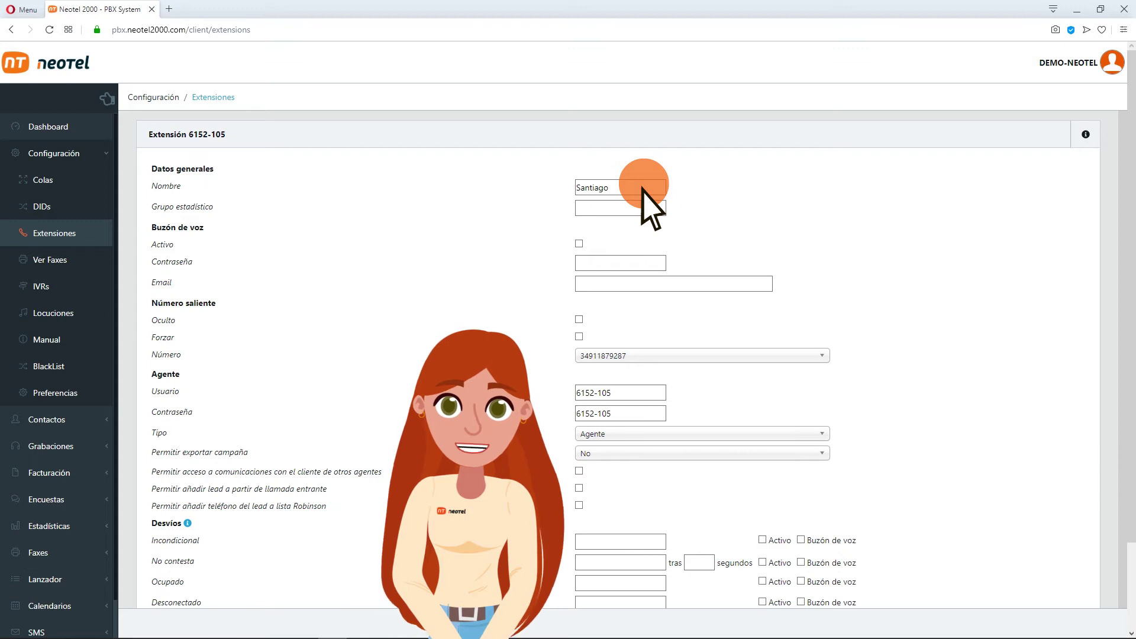
# Activate voicemail and fill in the suggested notification e-mail address
pyautogui.click(579, 244)
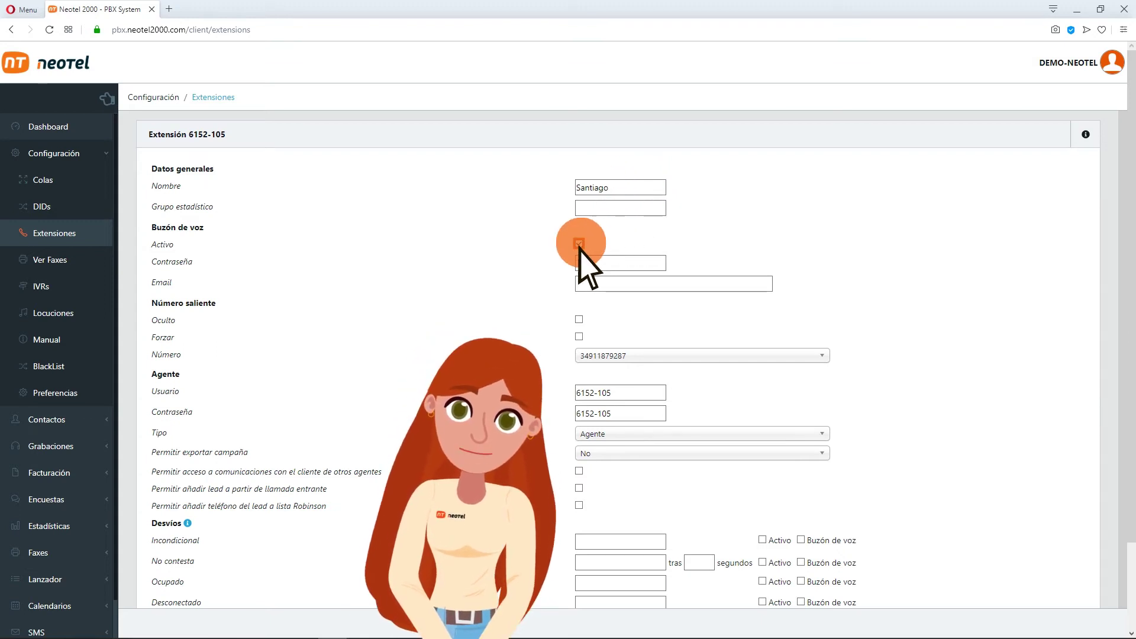
pyautogui.click(713, 284)
pyautogui.press('Down')
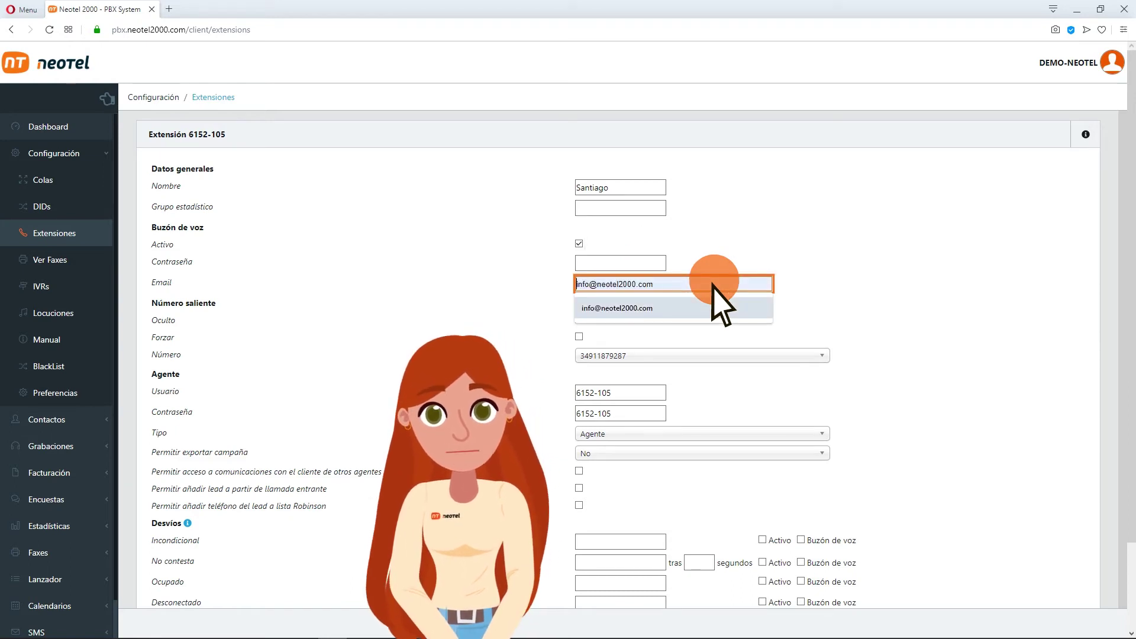
pyautogui.press('Return')
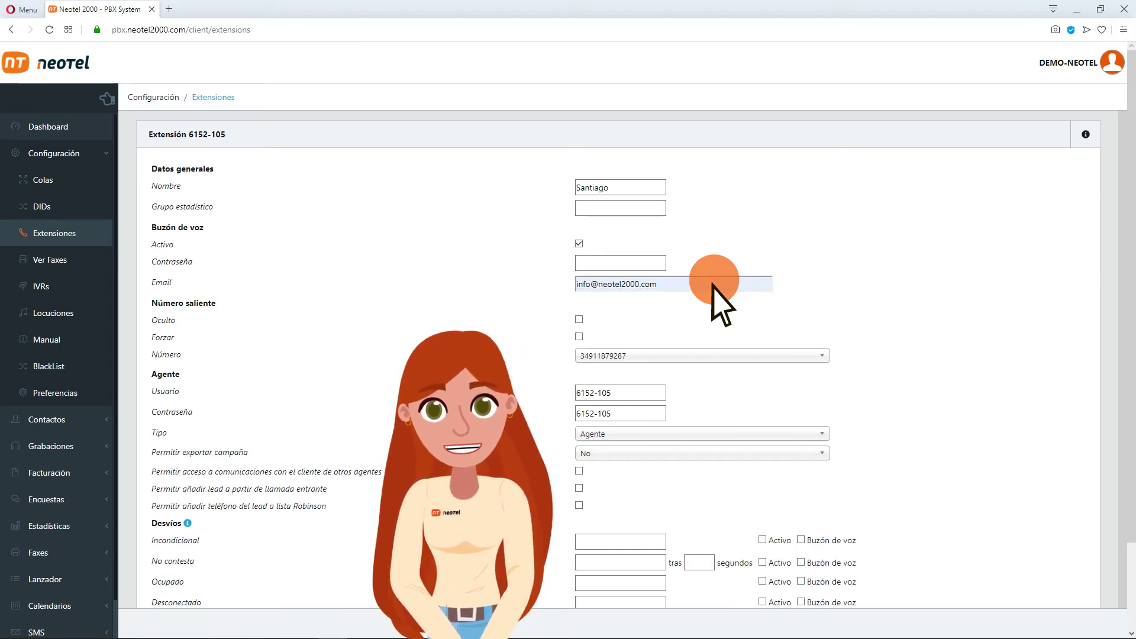
# Force the other available outgoing number and mark it hidden (Oculto)
pyautogui.click(579, 336)
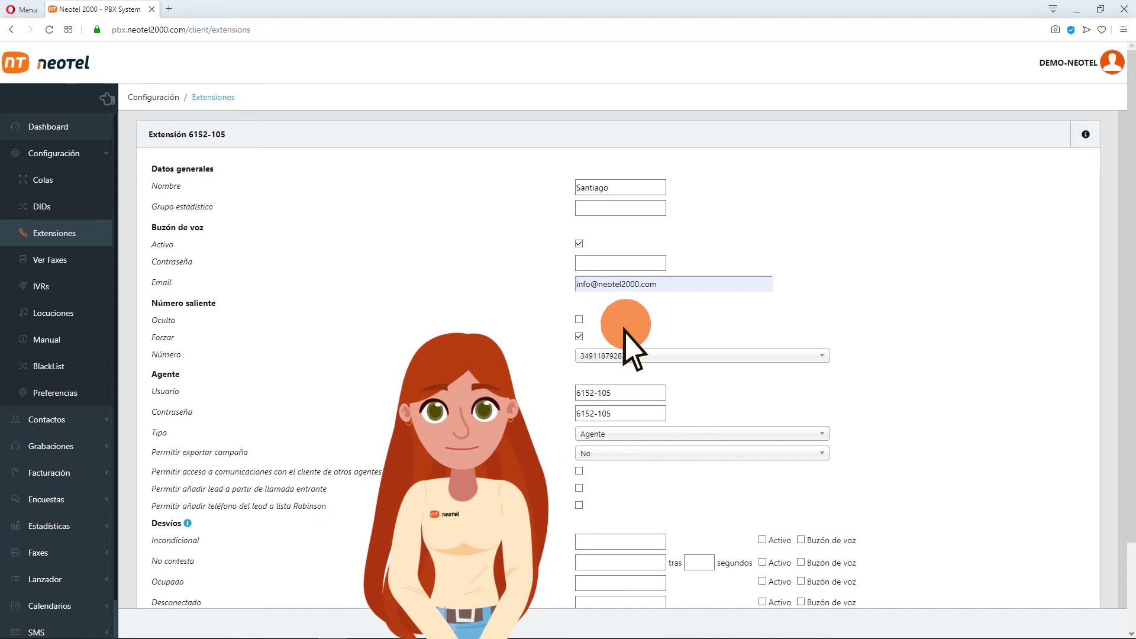
pyautogui.click(822, 356)
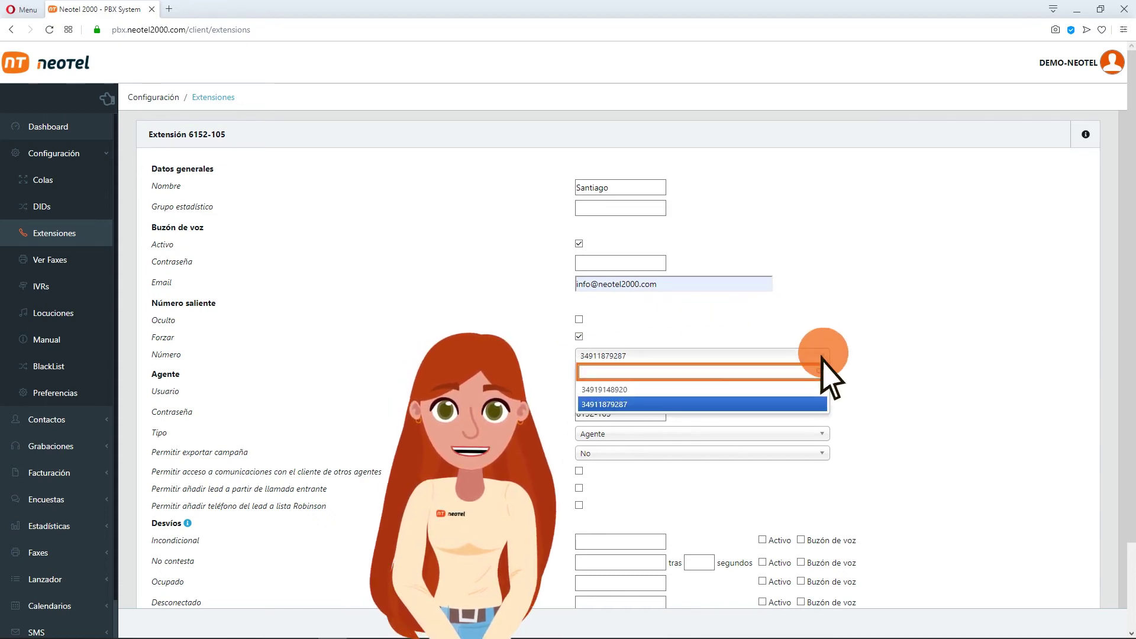
pyautogui.click(603, 390)
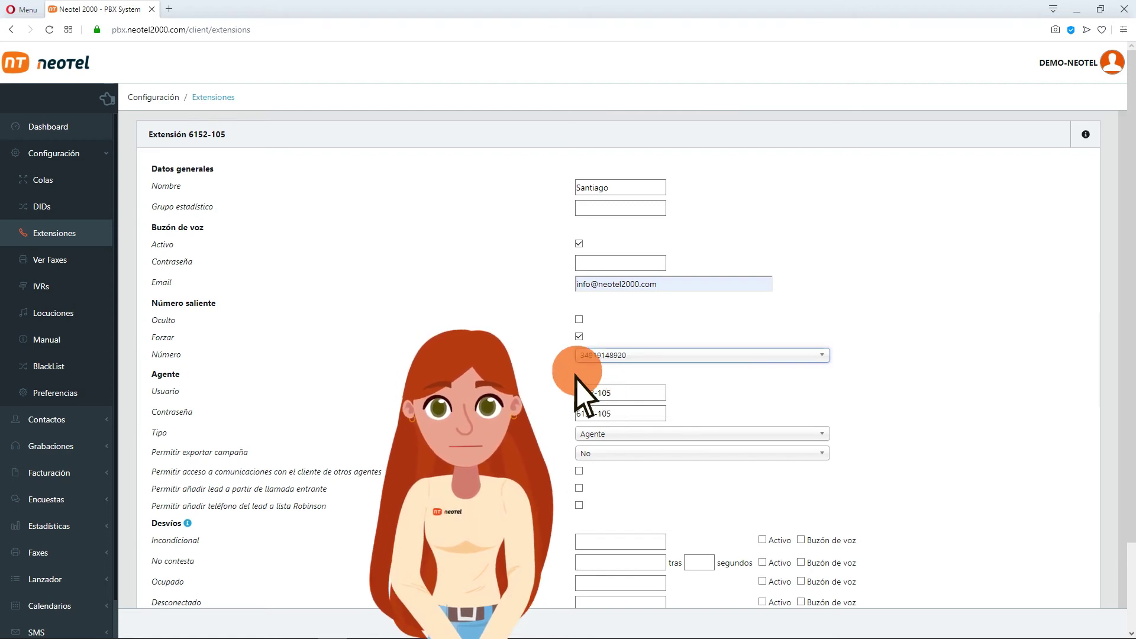
pyautogui.click(579, 319)
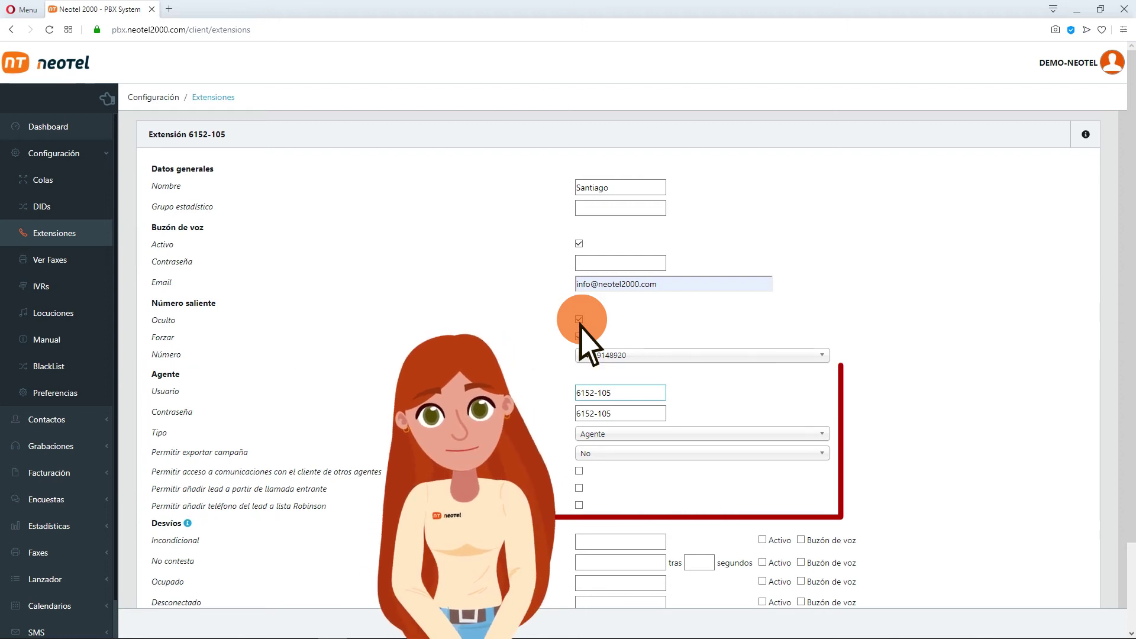
# Set the agent user to Santiago and enter a new agent password
pyautogui.tripleClick(642, 395)
pyautogui.write('San')
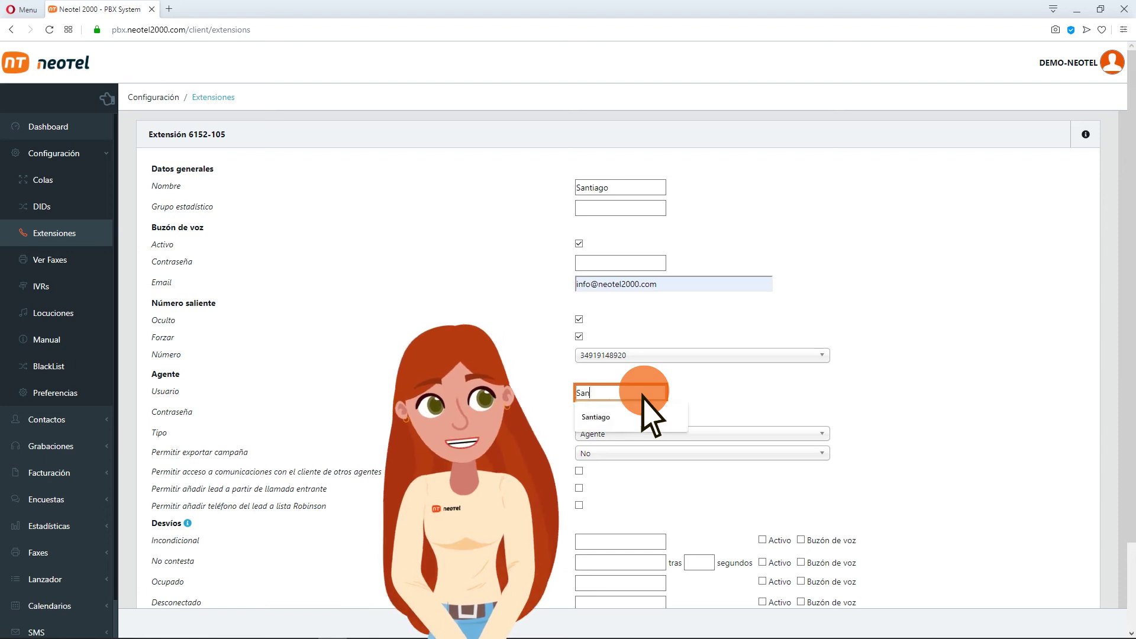
pyautogui.write('tiago')
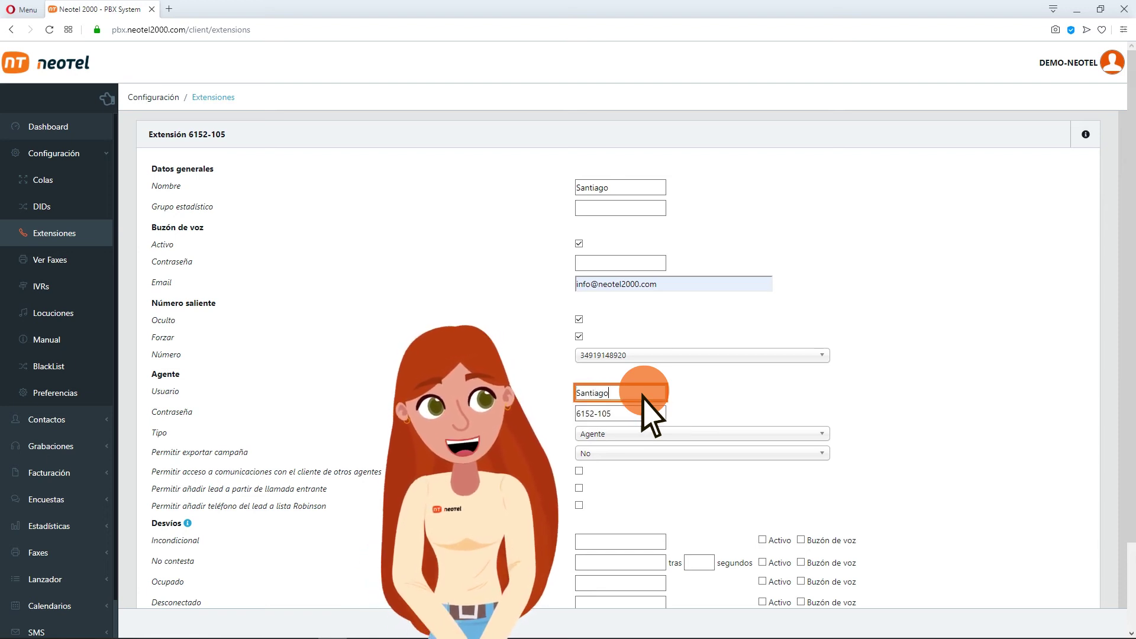
pyautogui.tripleClick(643, 414)
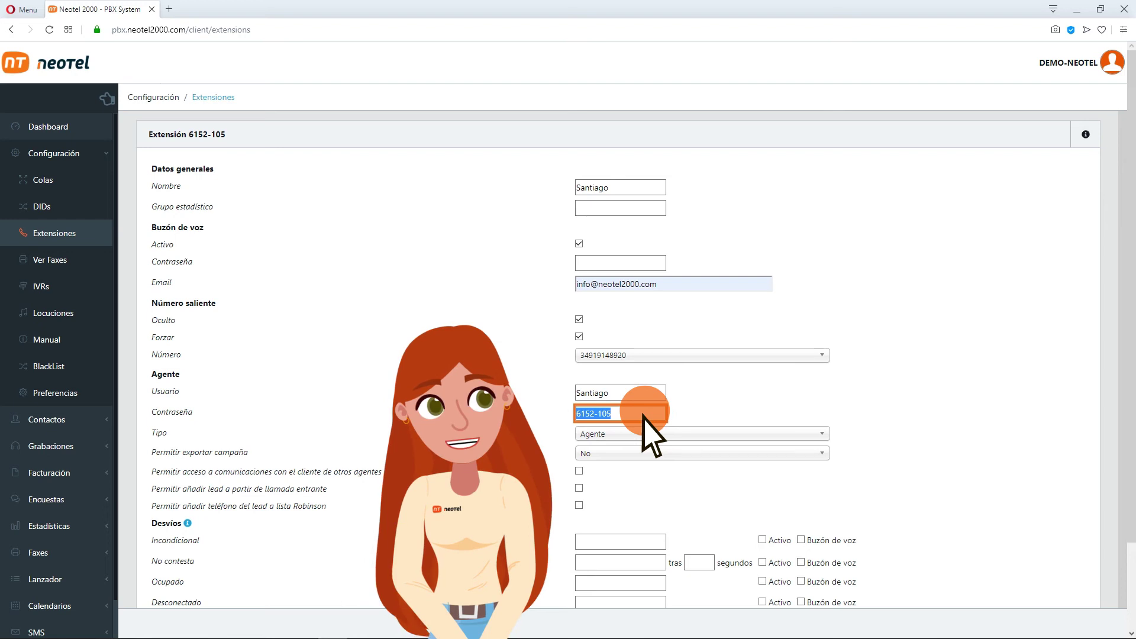
pyautogui.write('contra')
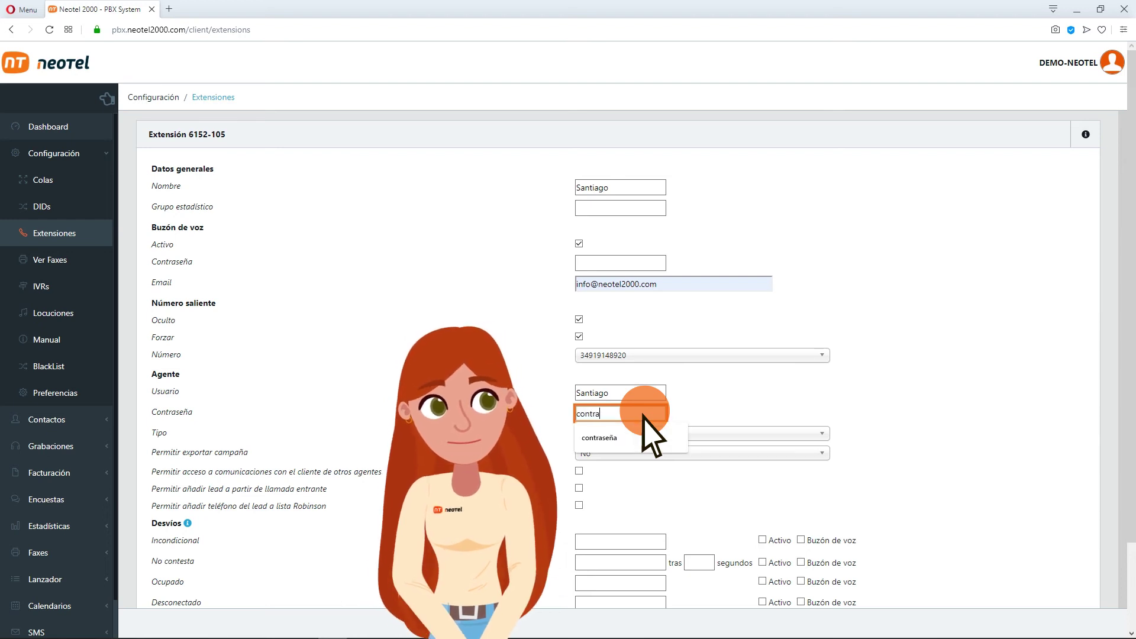
pyautogui.write('seña')
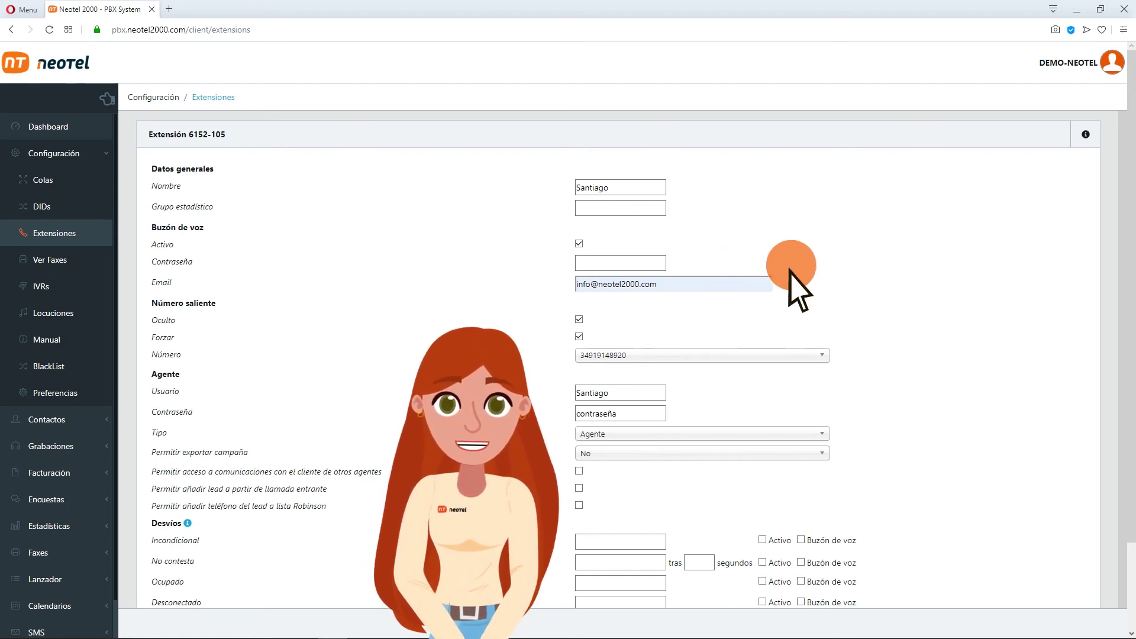
# Activate unconditional diversion to the external phone number and start filling Tándem Destino
pyautogui.scroll(-1, 790, 270)
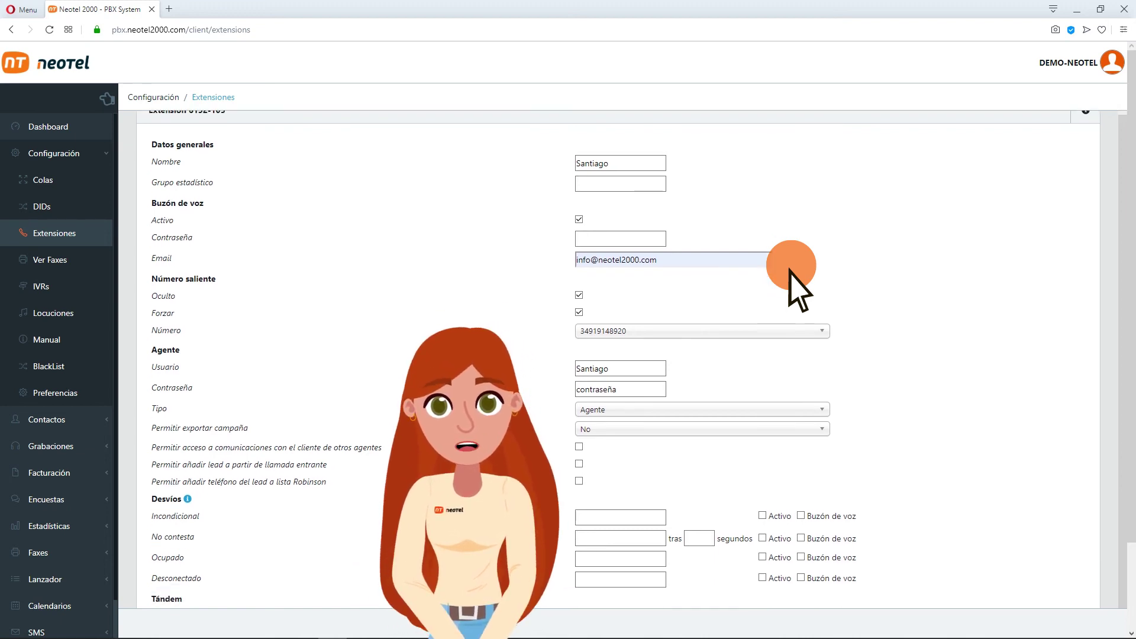
pyautogui.click(626, 519)
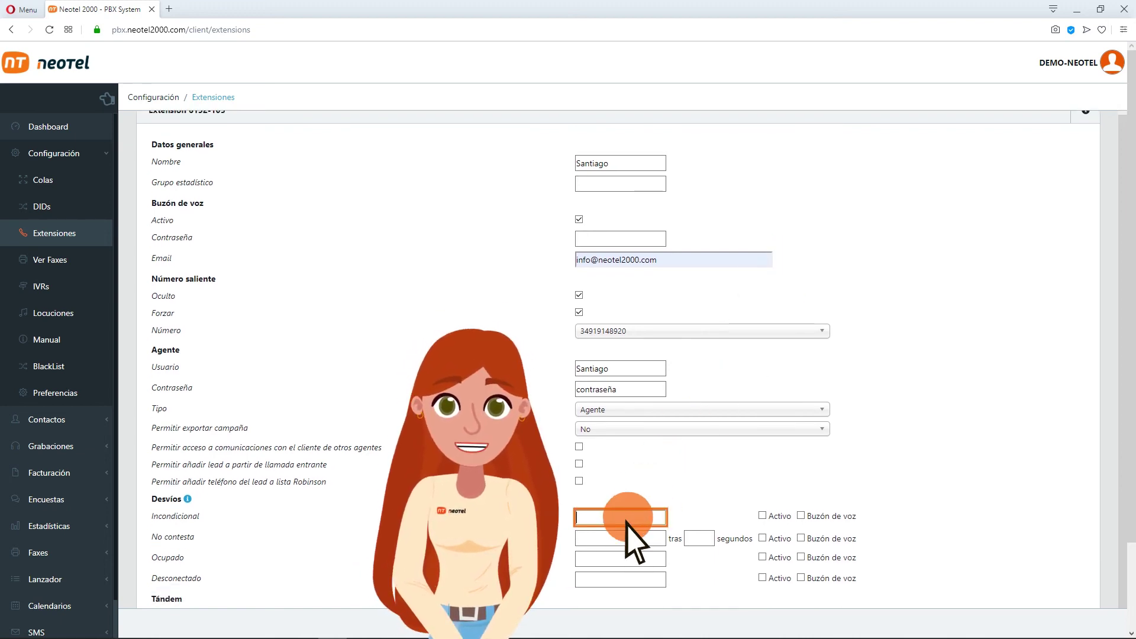
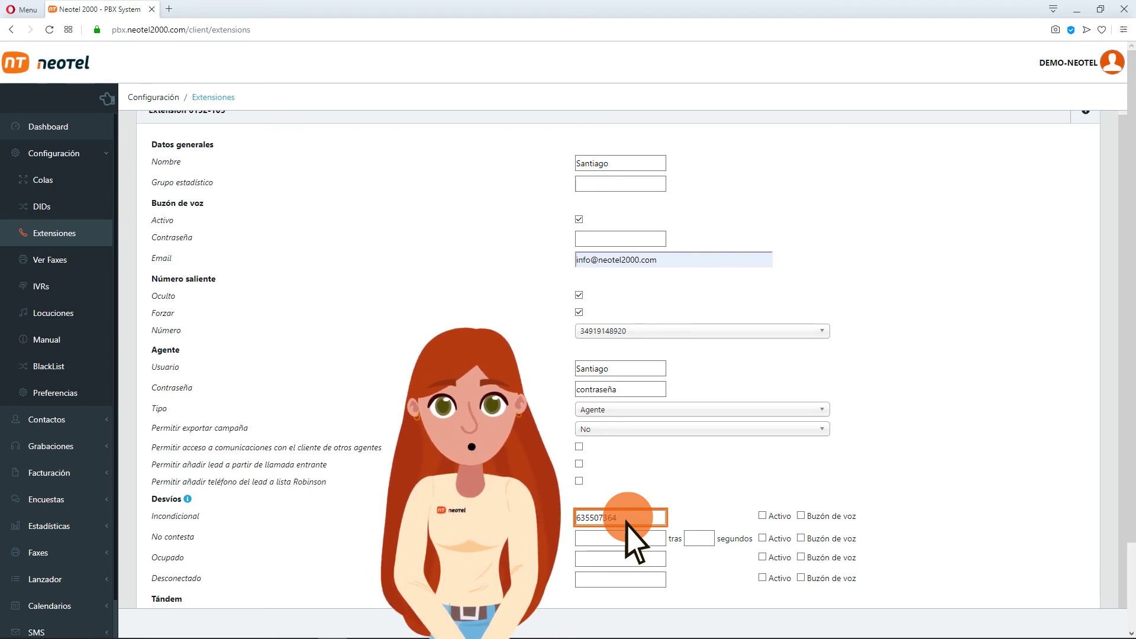
pyautogui.click(762, 516)
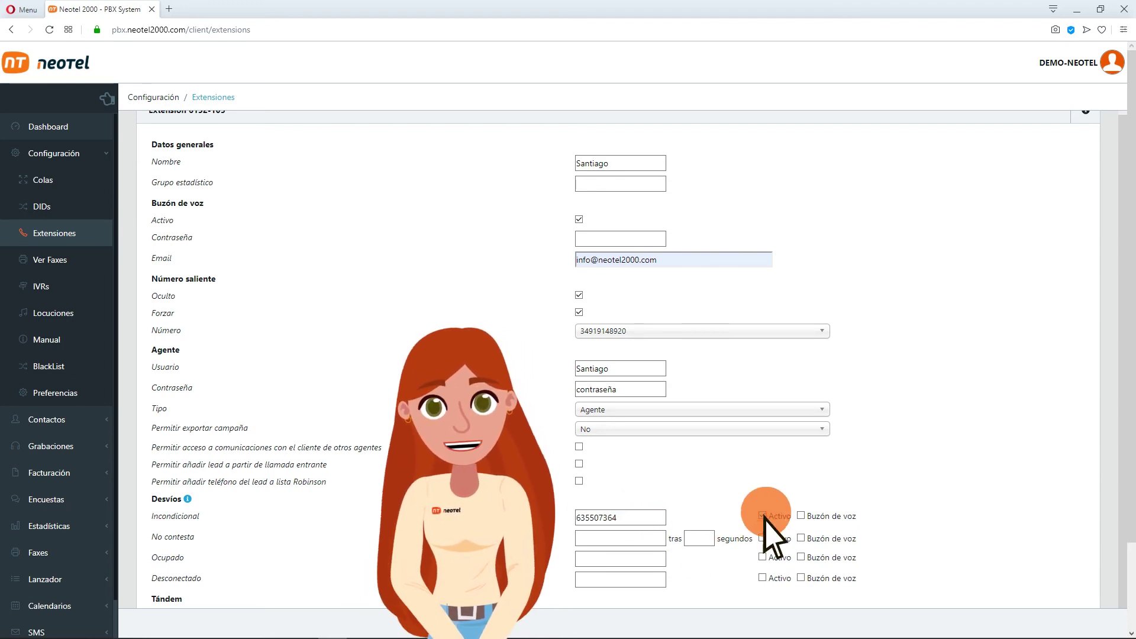
pyautogui.scroll(-3, 764, 516)
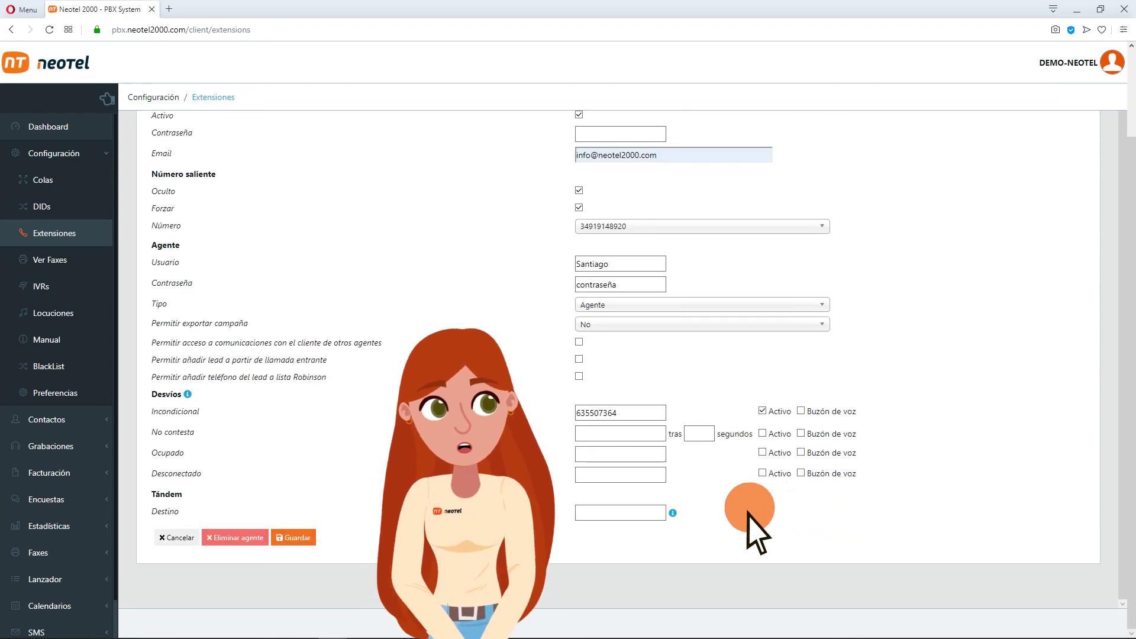
pyautogui.click(653, 514)
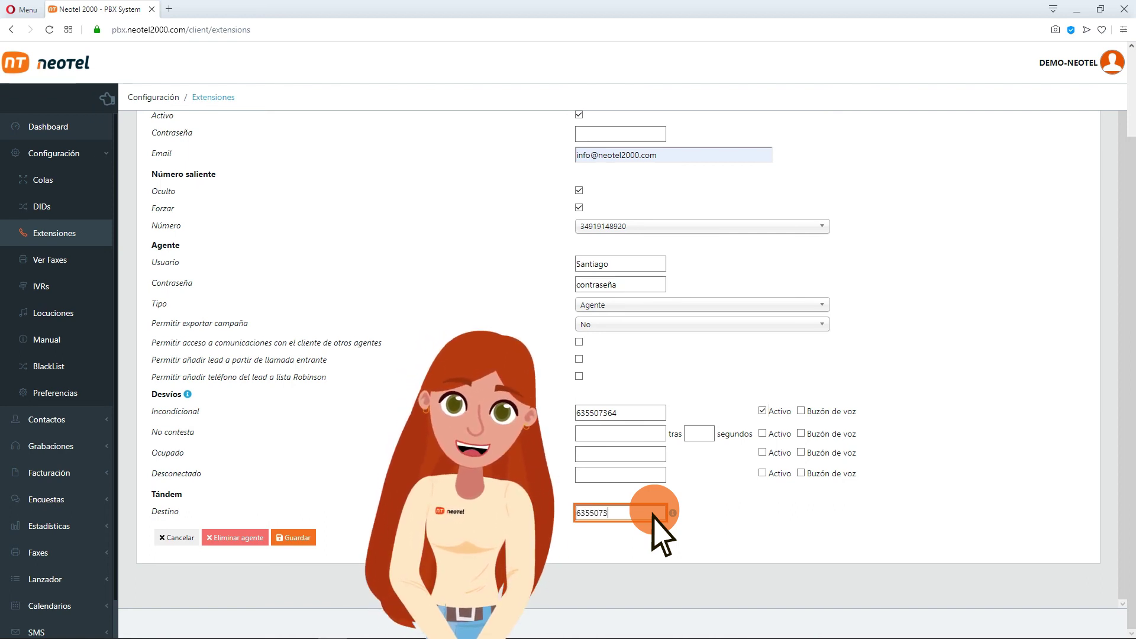
# Save Santiago's extension settings and open the DEMO-NEOTEL account menu with Cerrar sesión
pyautogui.click(177, 539)
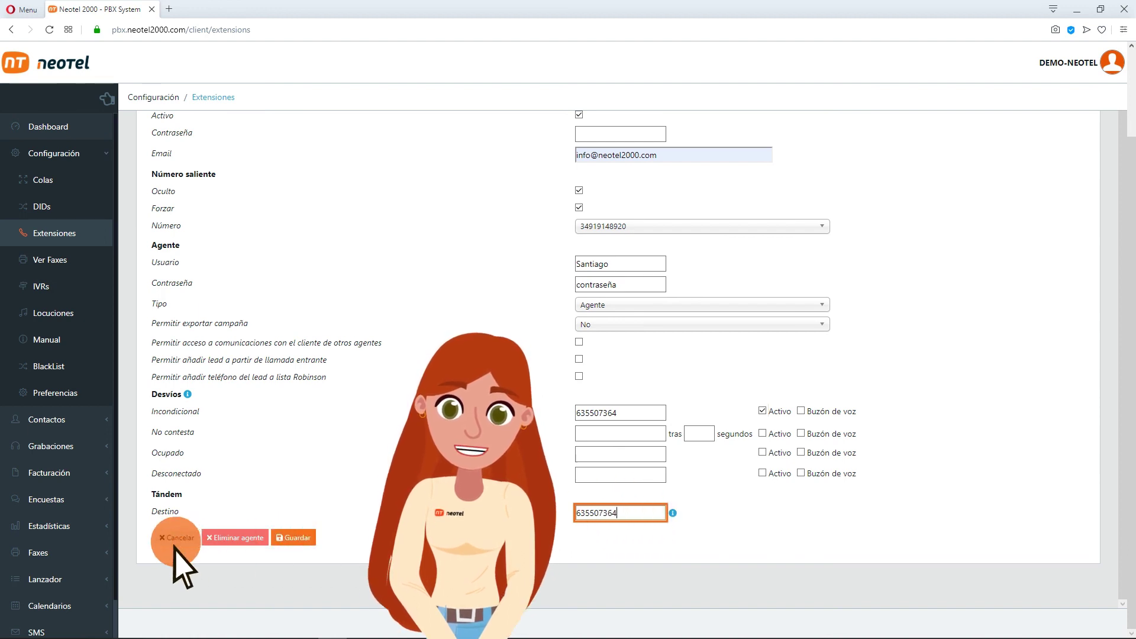
pyautogui.click(236, 539)
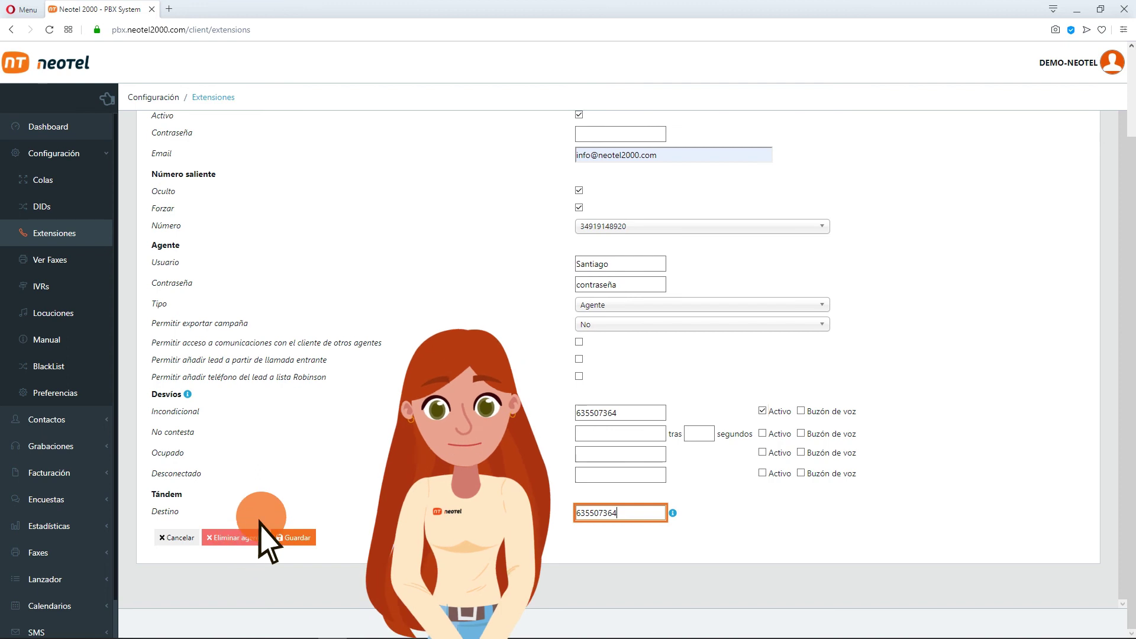
pyautogui.click(292, 538)
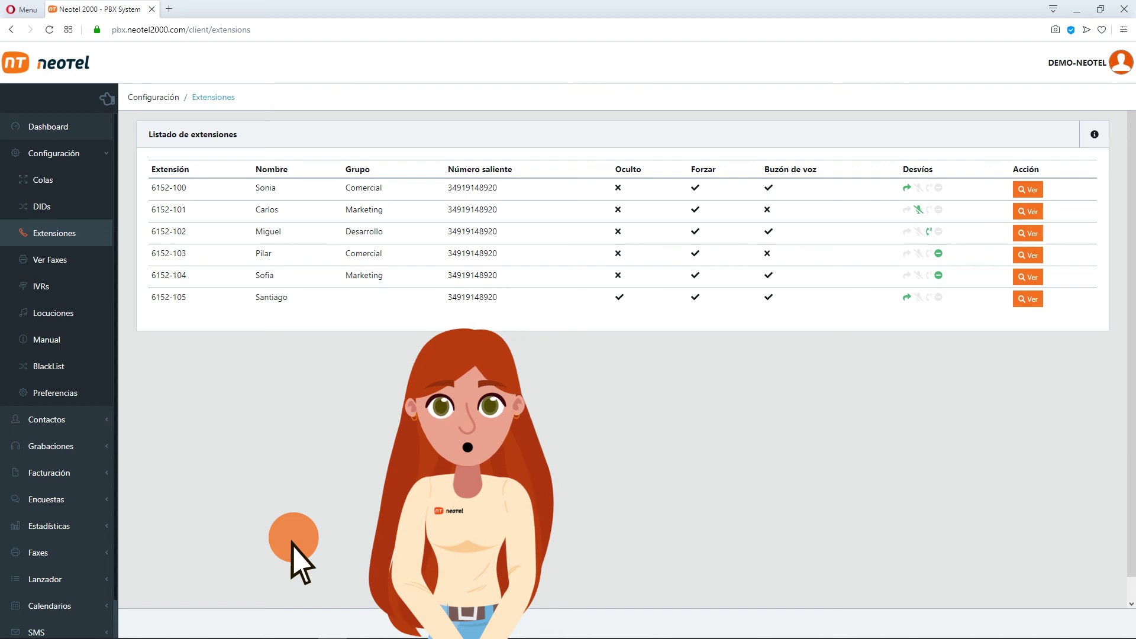
pyautogui.click(1121, 65)
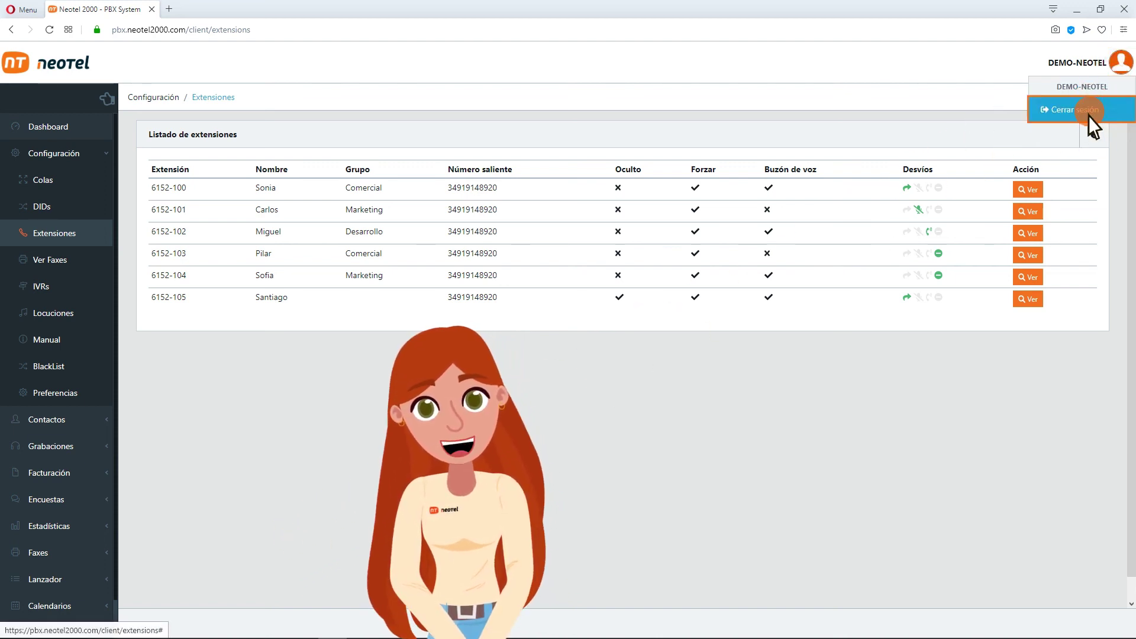